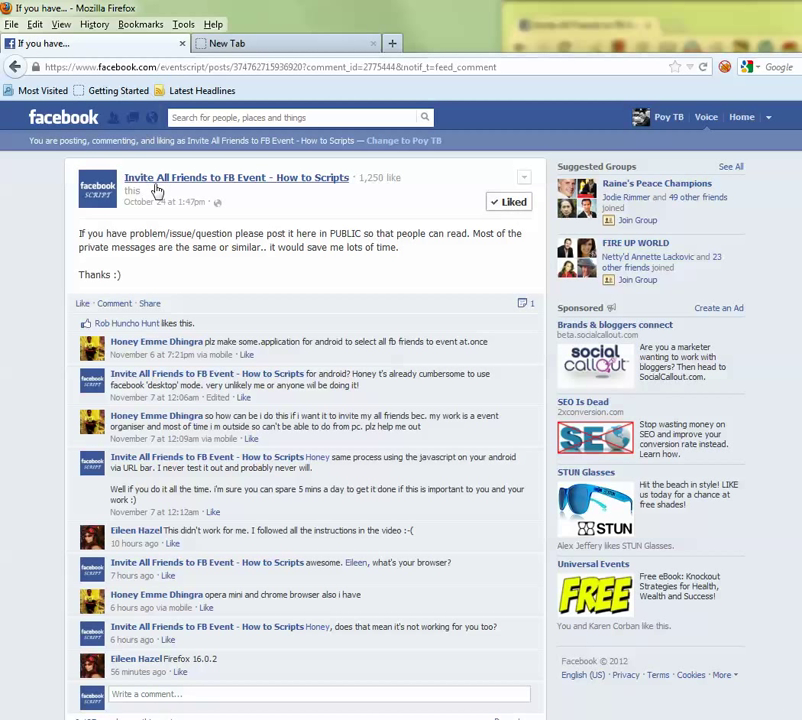
# Open the page behind the post's title in a new tab and switch to it.
pyautogui.moveTo(155, 189)
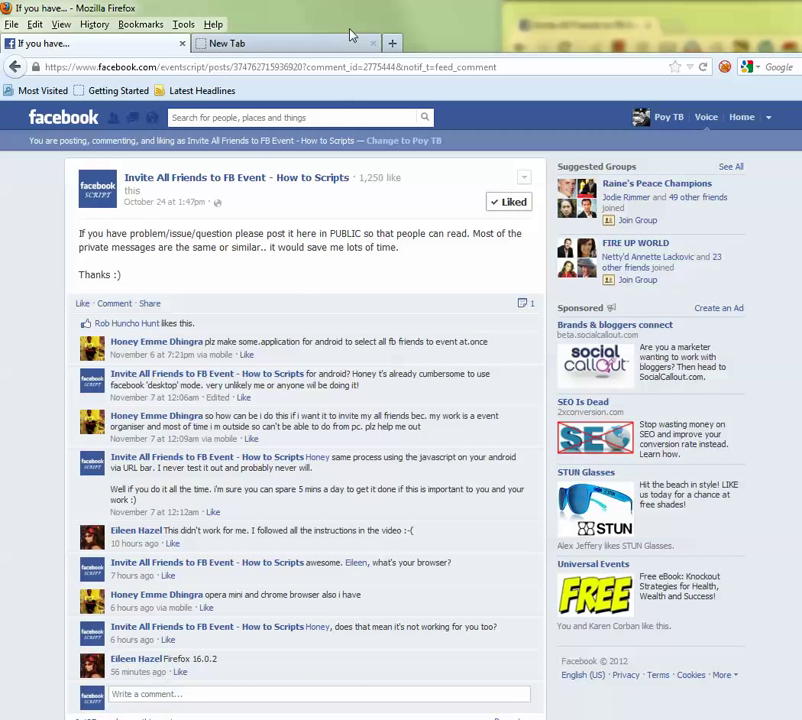
pyautogui.rightClick(203, 187)
pyautogui.click(235, 192)
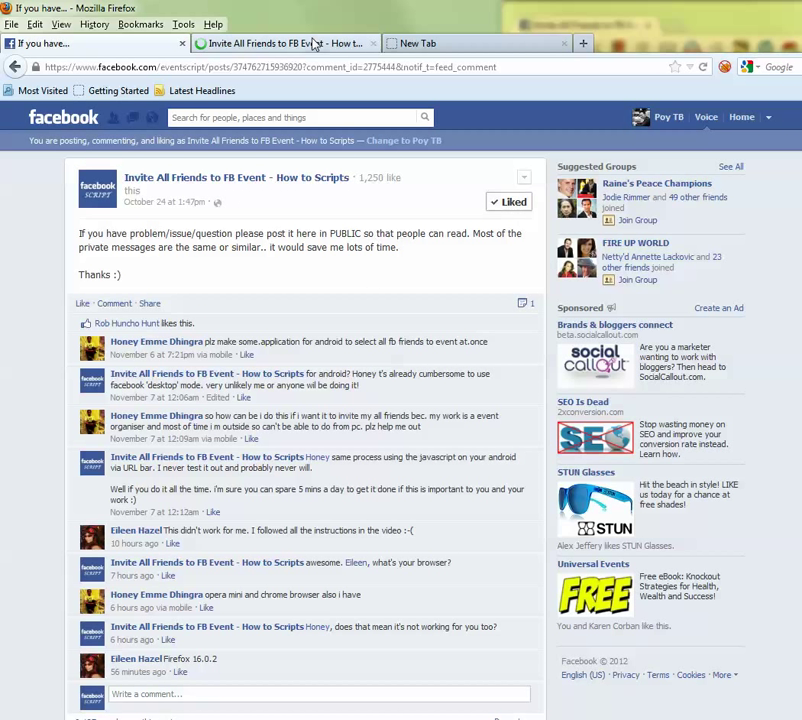
pyautogui.click(315, 44)
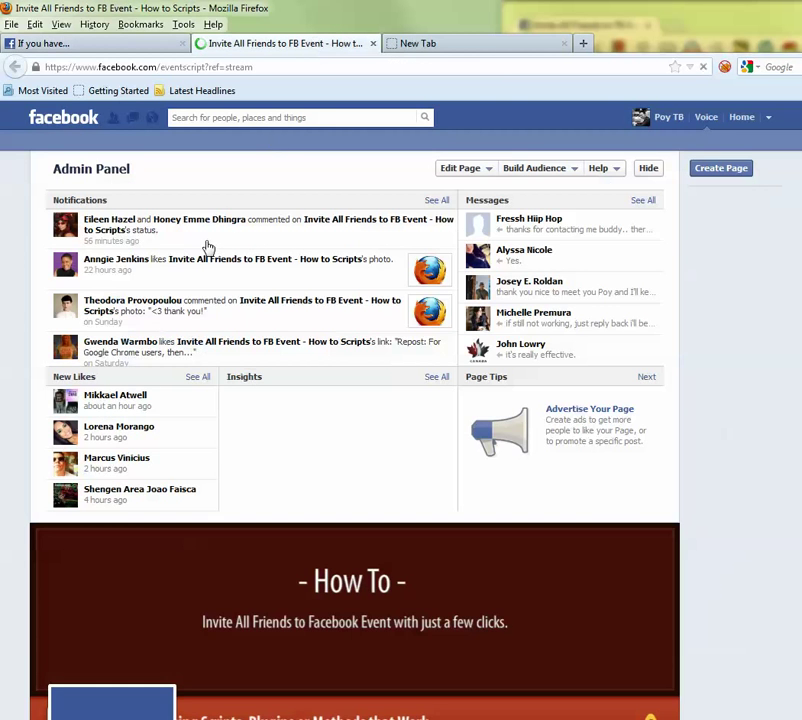
# Expand the Firefox instructions post and copy its whole JavaScript code block.
pyautogui.scroll(-10, 687, 425)
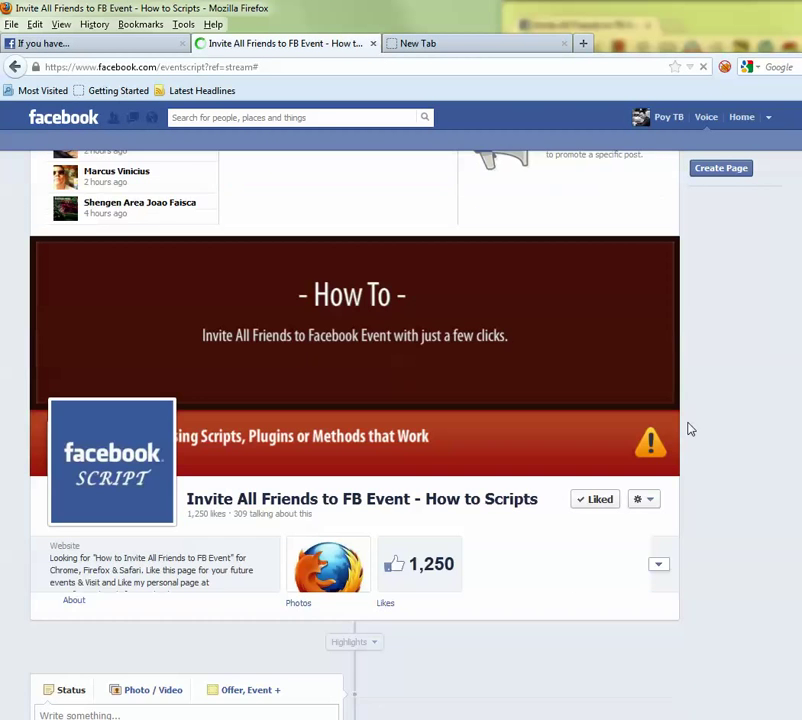
pyautogui.scroll(-5, 687, 430)
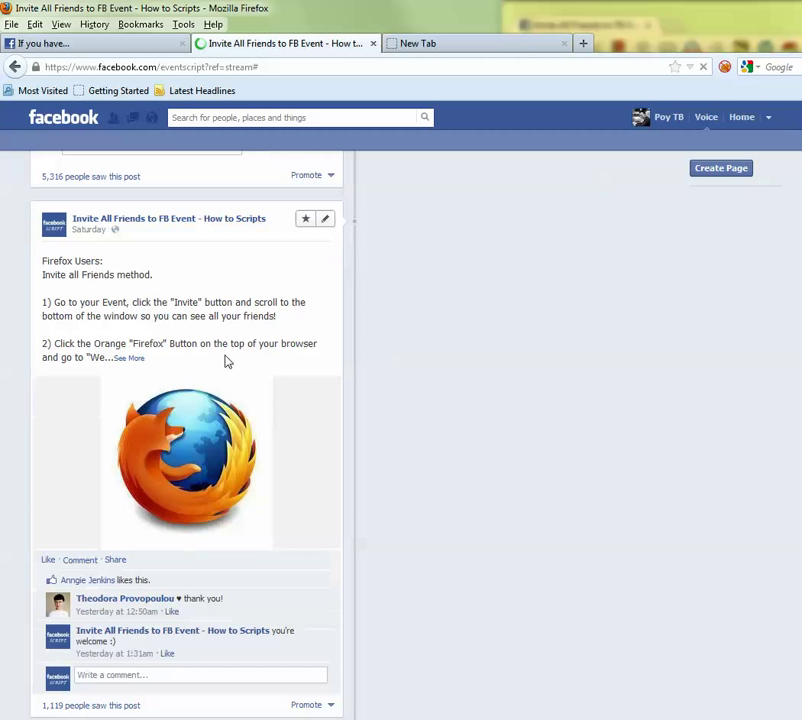
pyautogui.click(142, 357)
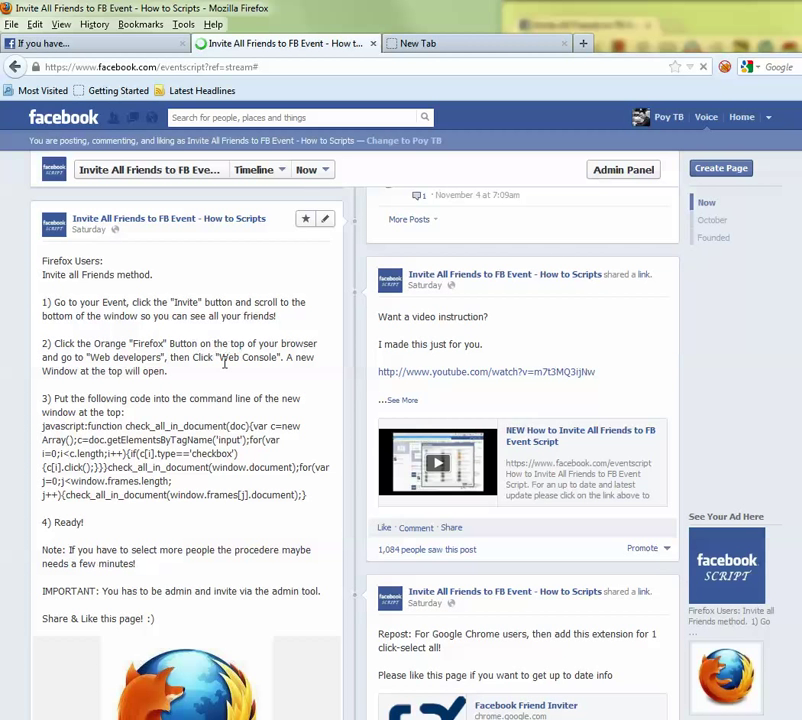
pyautogui.moveTo(310, 496); pyautogui.dragTo(57, 426)
pyautogui.doubleClick(55, 426)
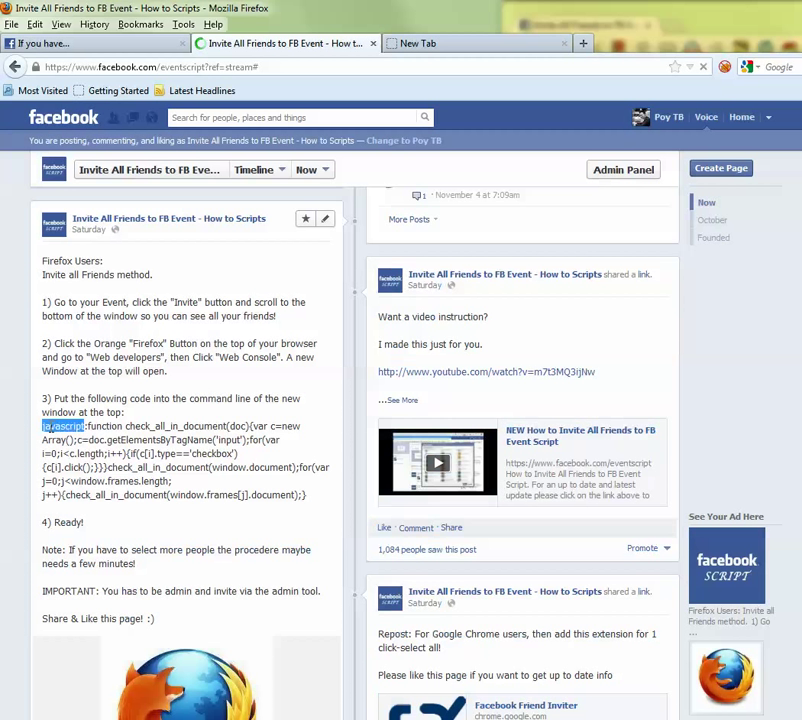
pyautogui.moveTo(182, 463); pyautogui.dragTo(303, 488)
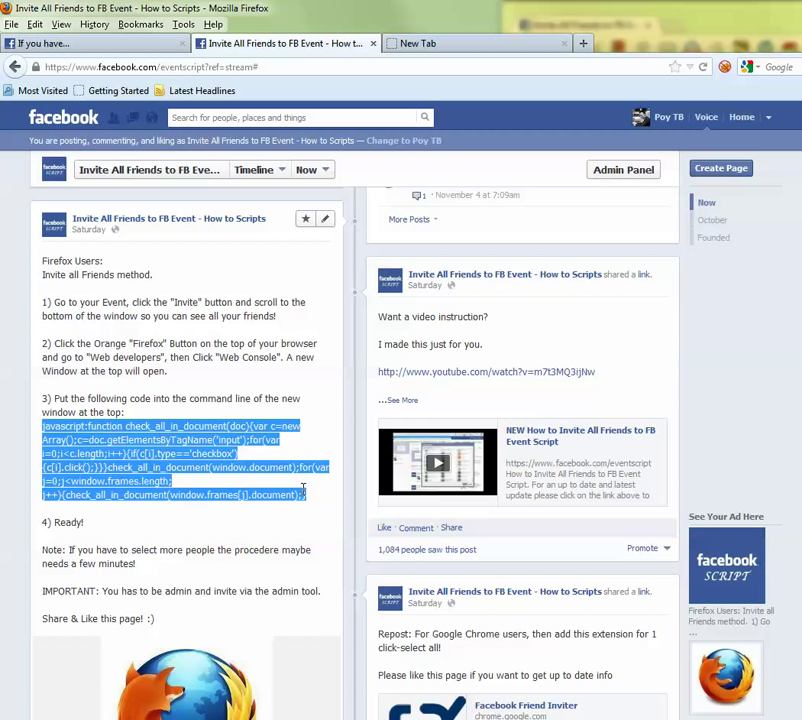
pyautogui.rightClick(231, 453)
pyautogui.click(245, 462)
pyautogui.click(213, 24)
pyautogui.click(251, 136)
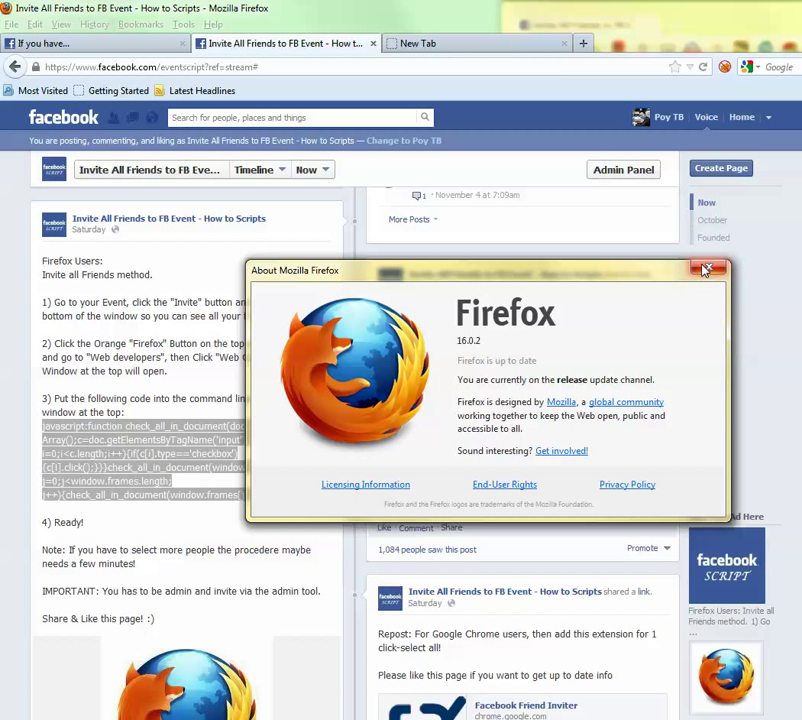
pyautogui.click(706, 270)
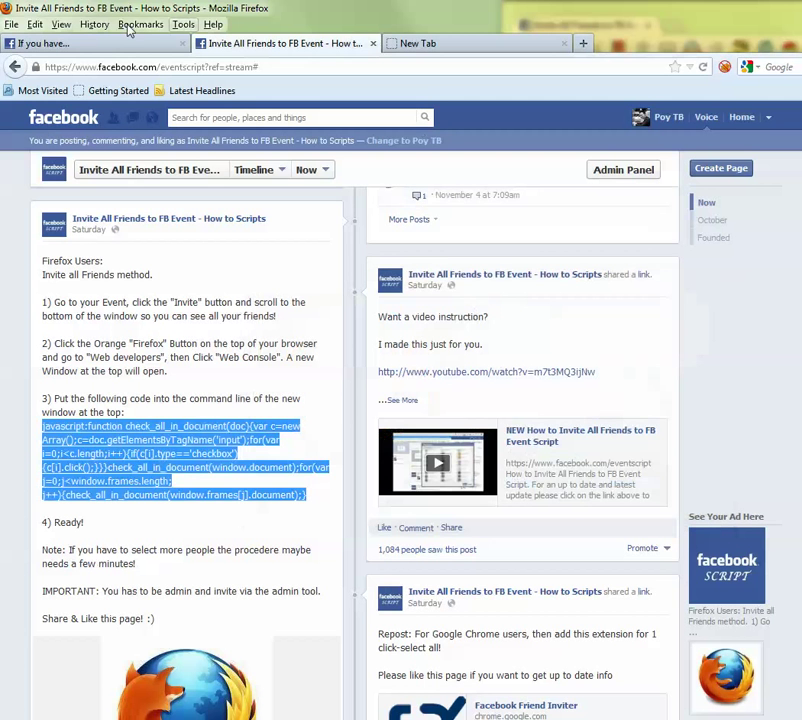
pyautogui.click(91, 46)
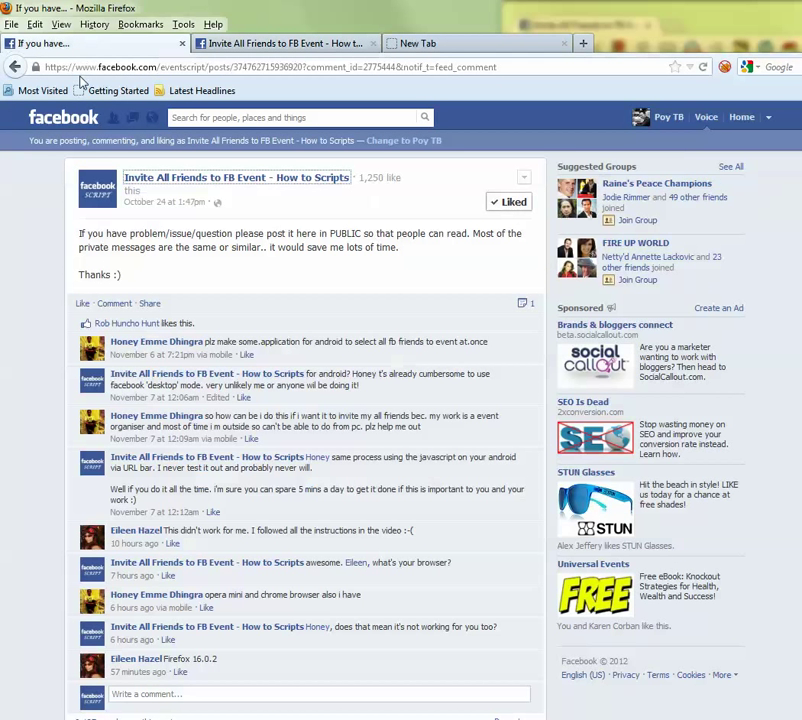
# From the home feed's Events list, open the Design Your Perfect Body - Sydney Encore! event.
pyautogui.click(80, 120)
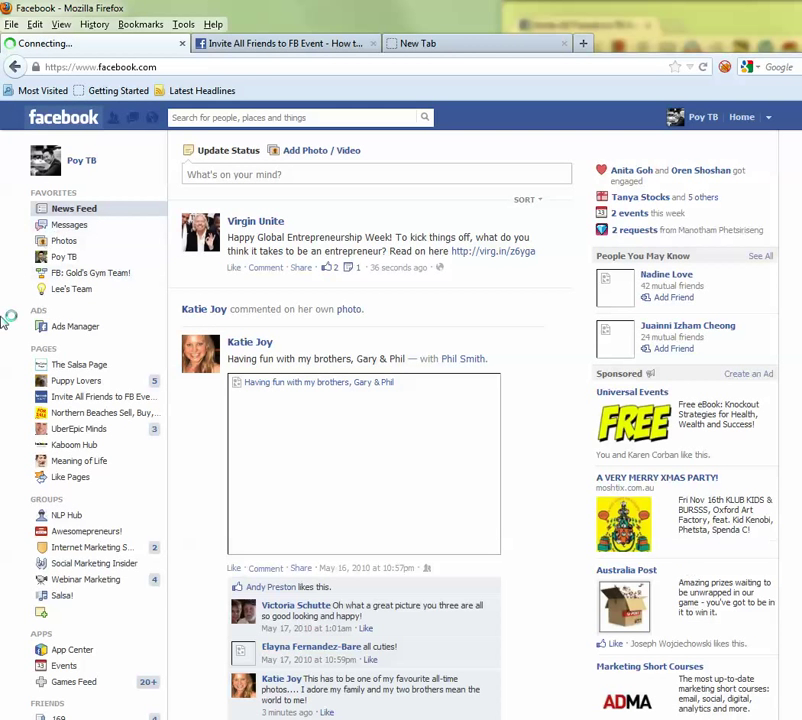
pyautogui.click(79, 666)
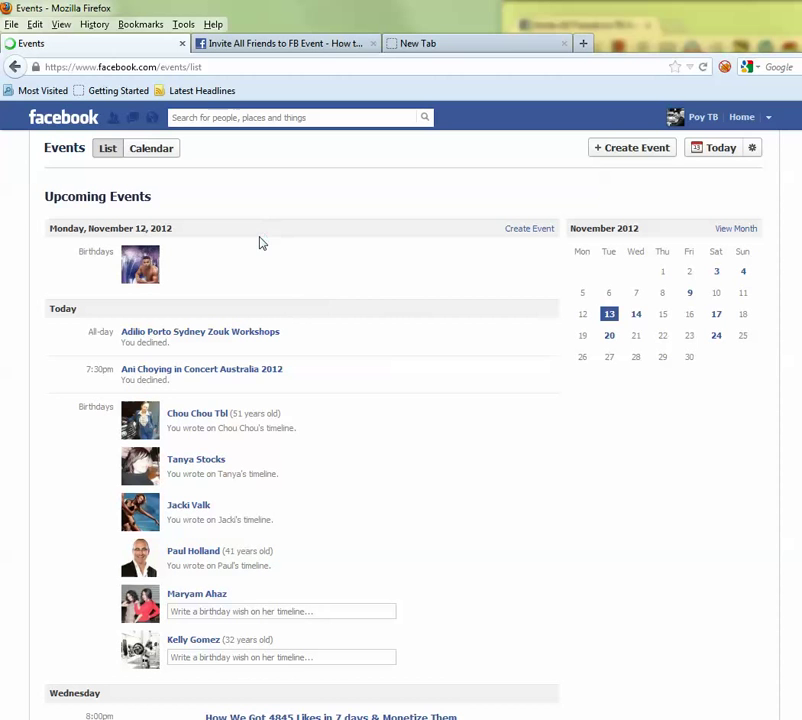
pyautogui.scroll(-10, 380, 426)
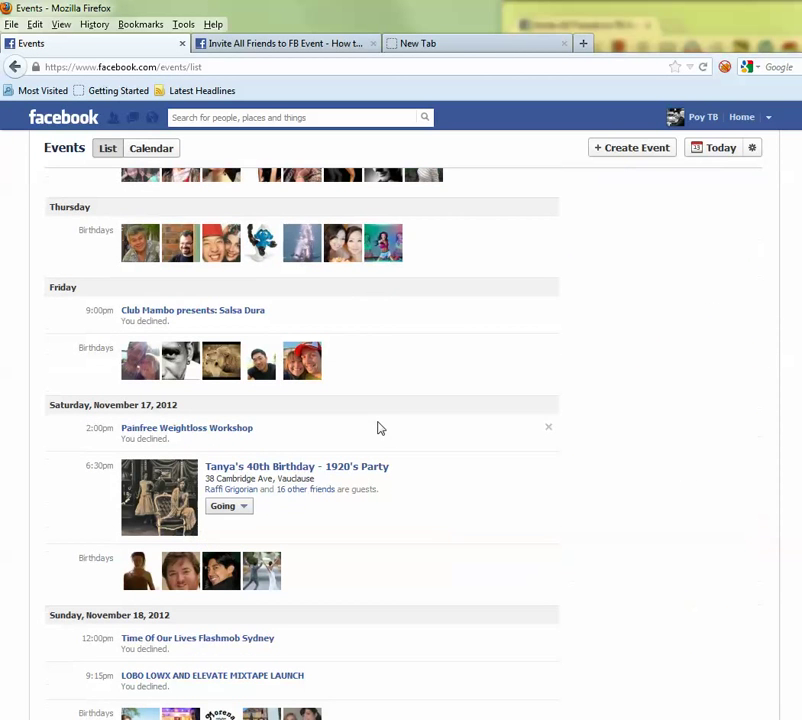
pyautogui.scroll(-10, 319, 496)
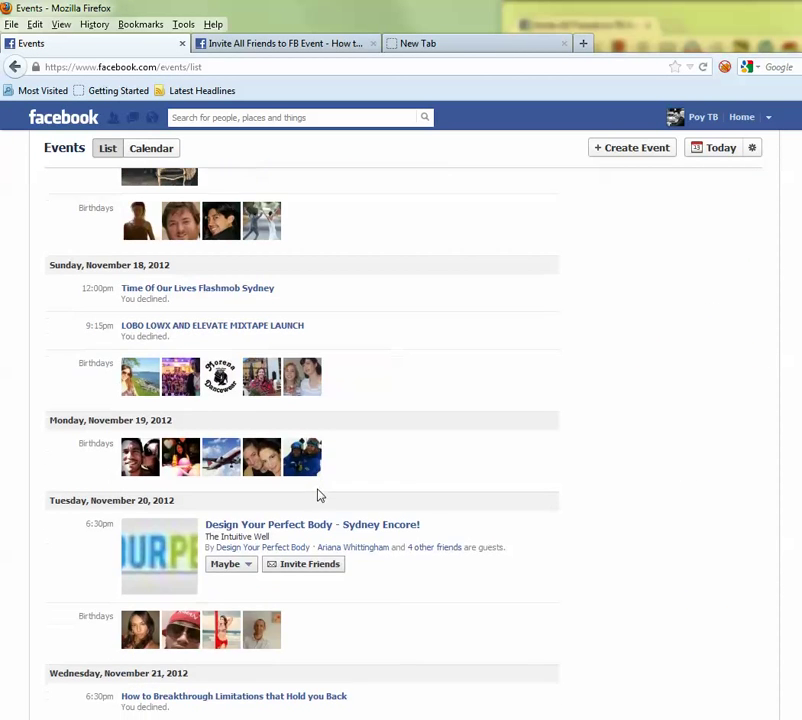
pyautogui.scroll(2, 319, 496)
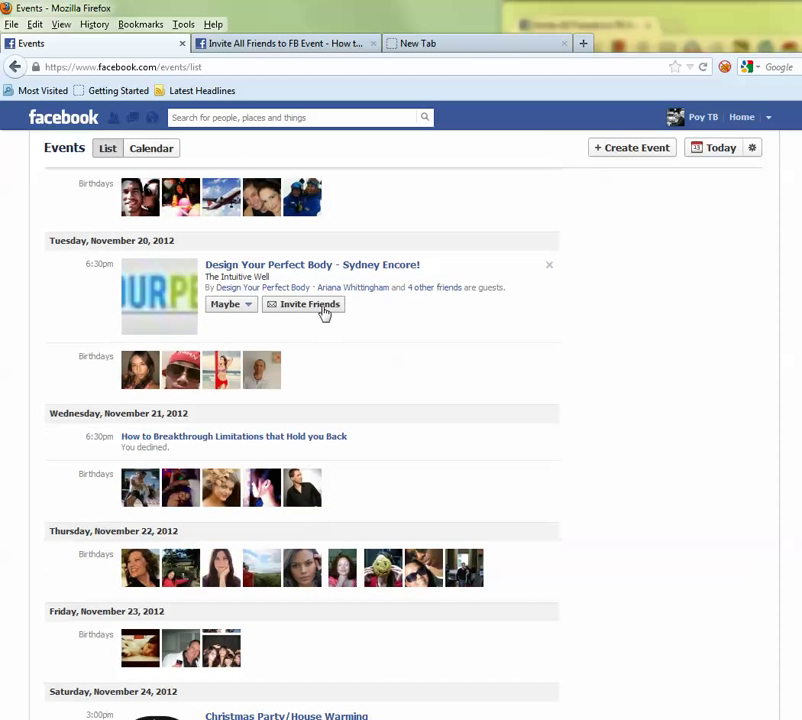
pyautogui.click(305, 268)
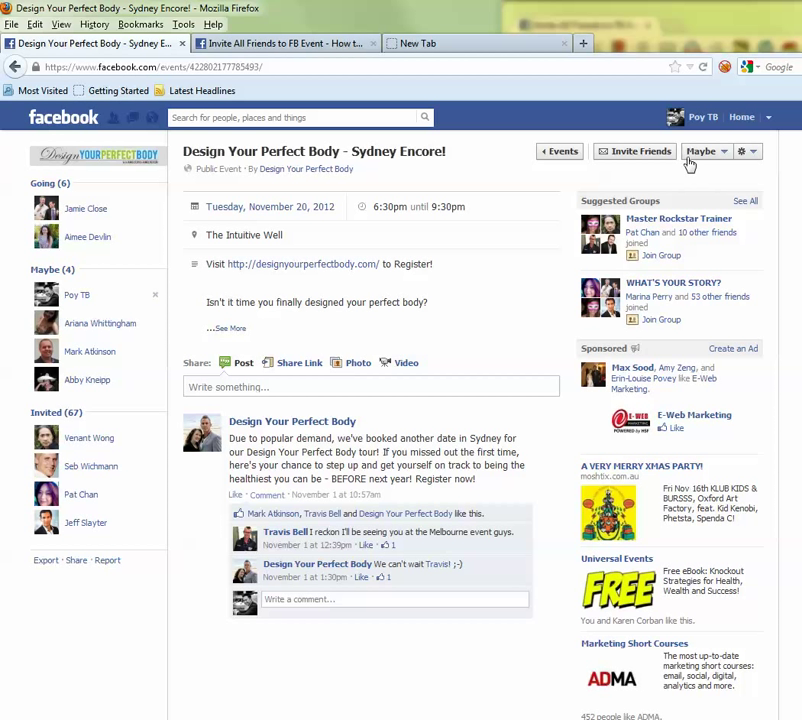
# Glance at the RSVP choices, then open Invite Friends and scroll through the unchecked friend list.
pyautogui.click(703, 155)
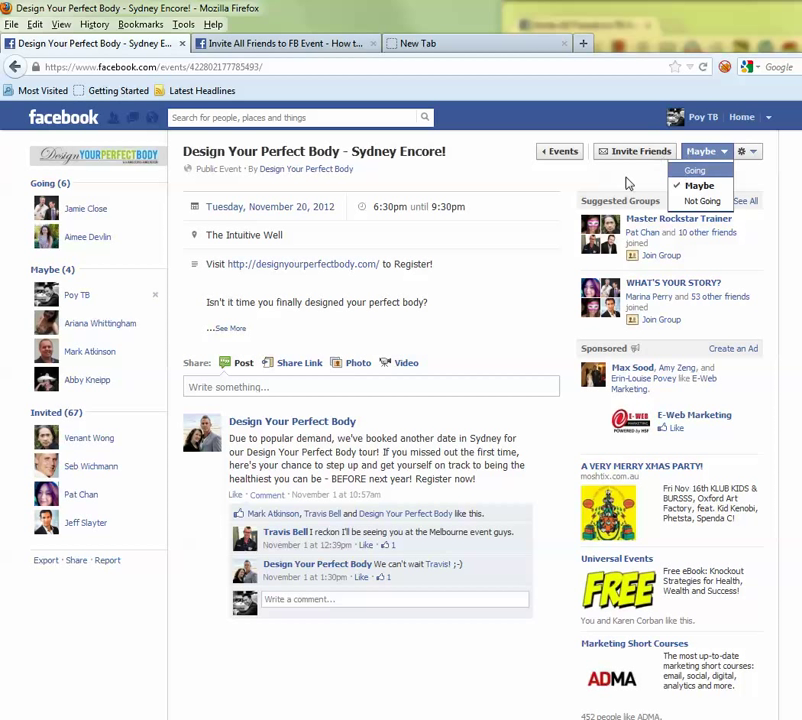
pyautogui.click(530, 136)
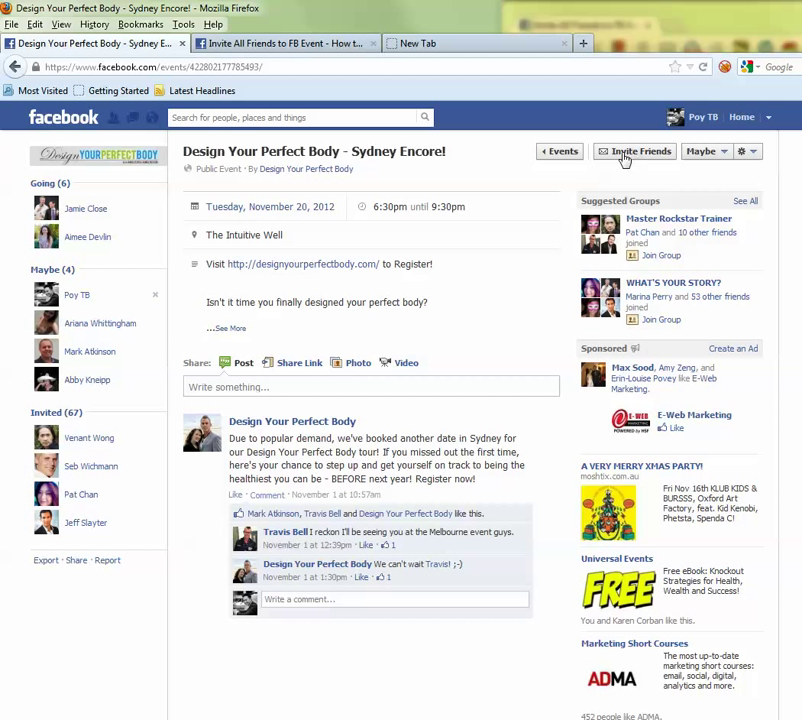
pyautogui.click(624, 155)
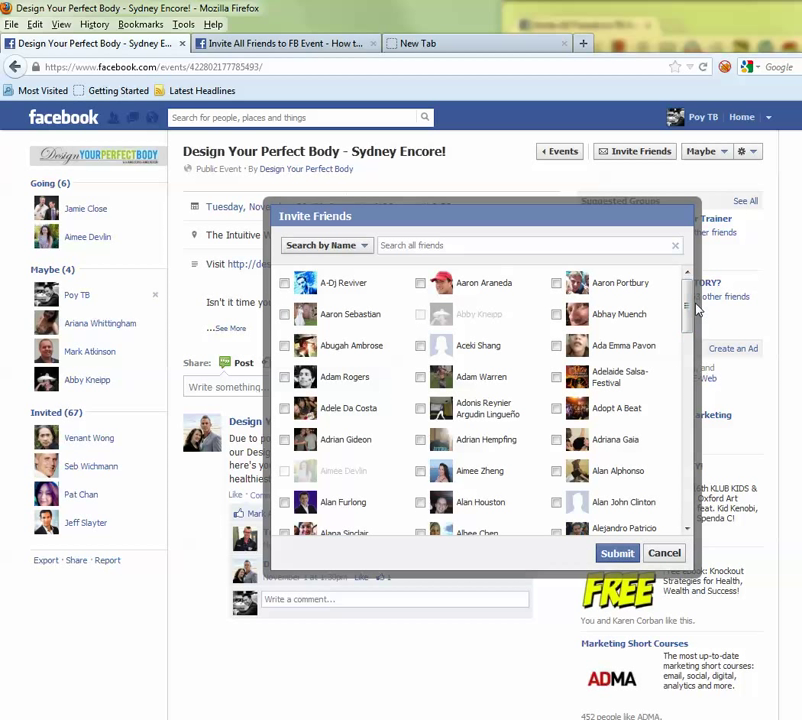
pyautogui.moveTo(687, 304); pyautogui.dragTo(688, 458)
pyautogui.moveTo(700, 391); pyautogui.dragTo(700, 457)
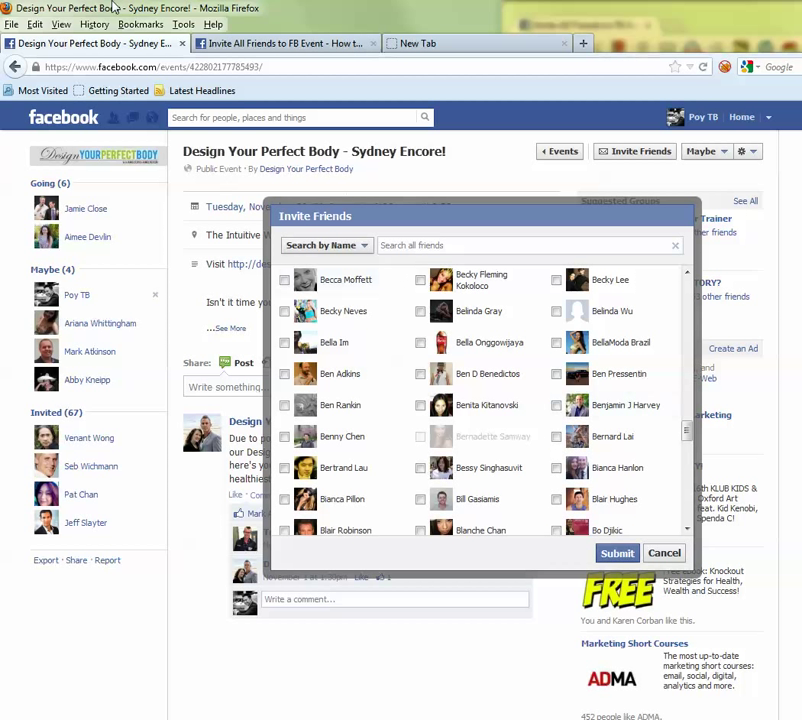
pyautogui.click(186, 24)
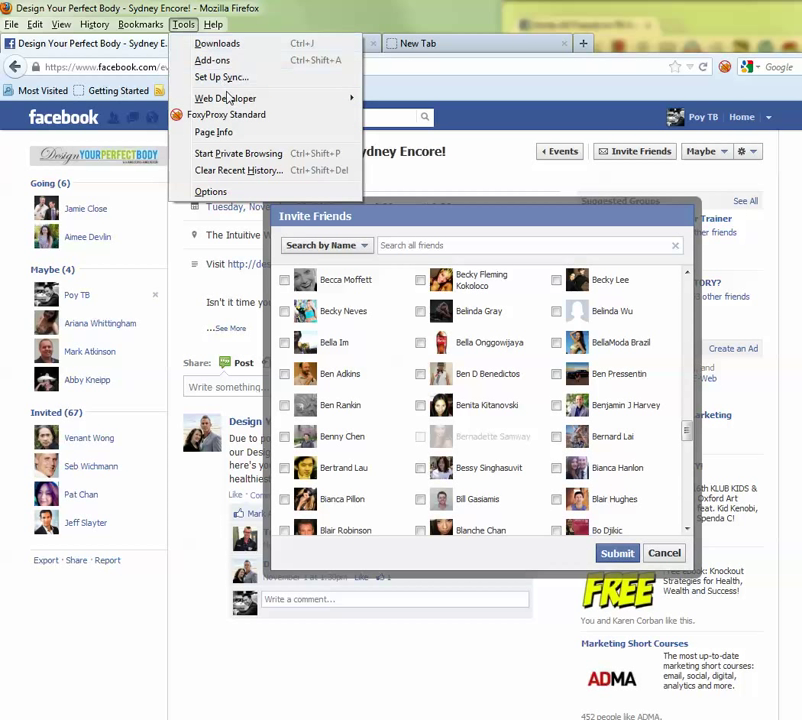
# Open Firefox's Web Console and resize the browser window to fill the screen height.
pyautogui.click(185, 25)
pyautogui.click(185, 25)
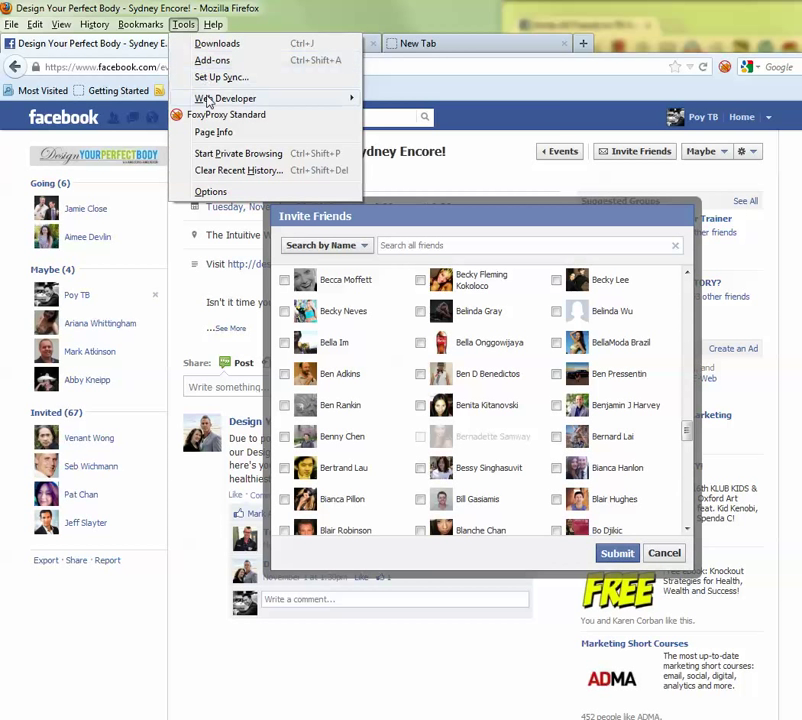
pyautogui.moveTo(272, 100)
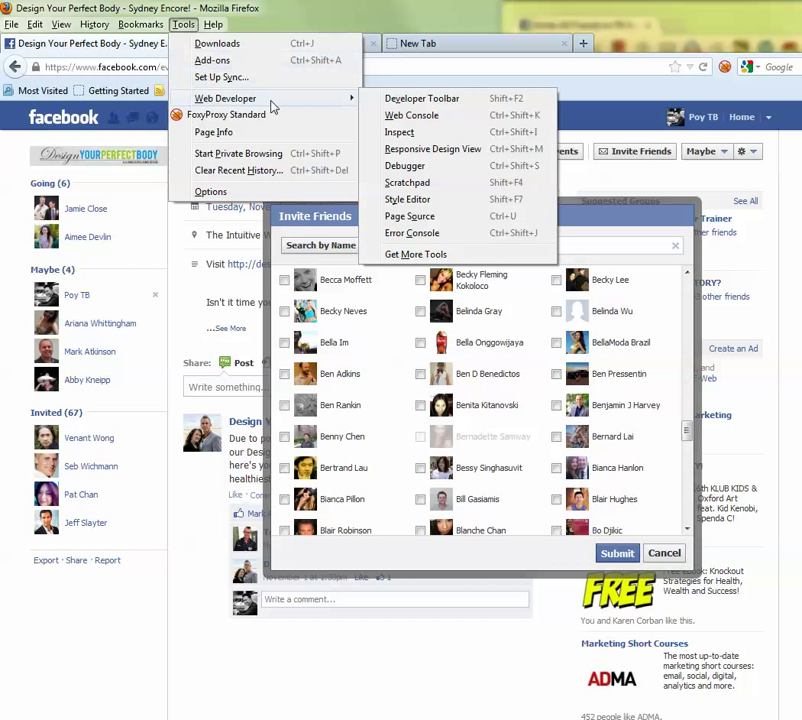
pyautogui.click(412, 116)
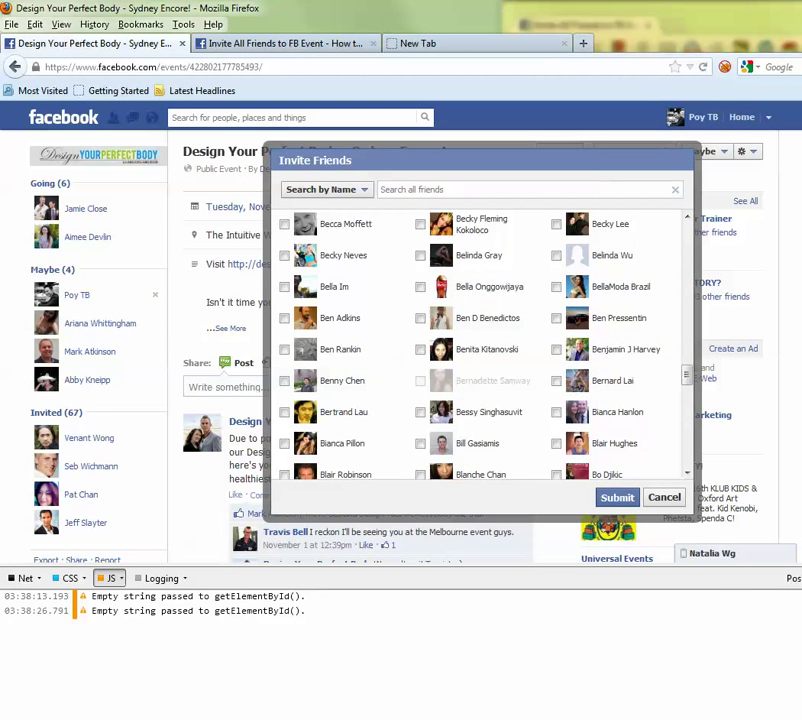
pyautogui.press('super+Down')
pyautogui.moveTo(723, 84); pyautogui.dragTo(730, 31)
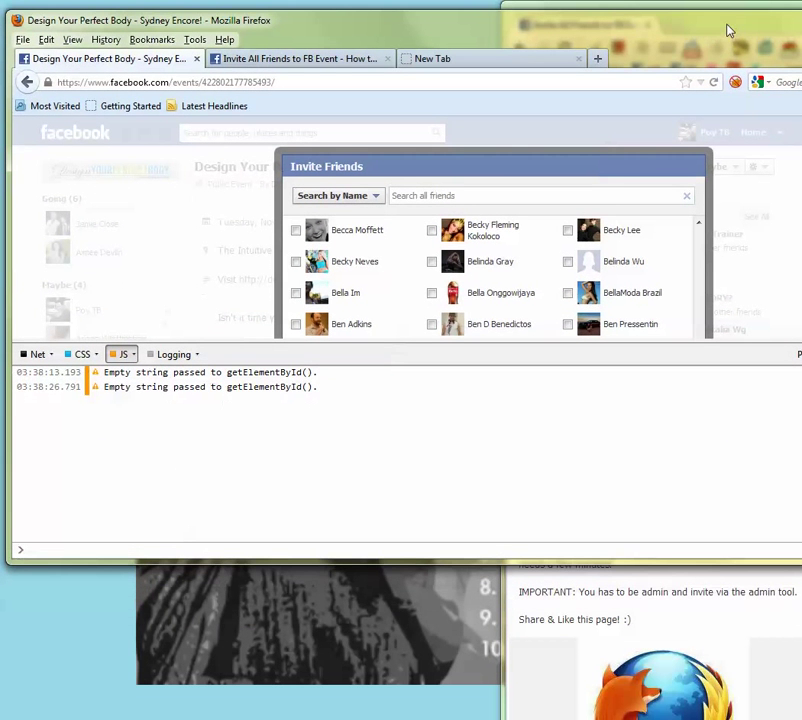
pyautogui.moveTo(408, 564); pyautogui.dragTo(428, 682)
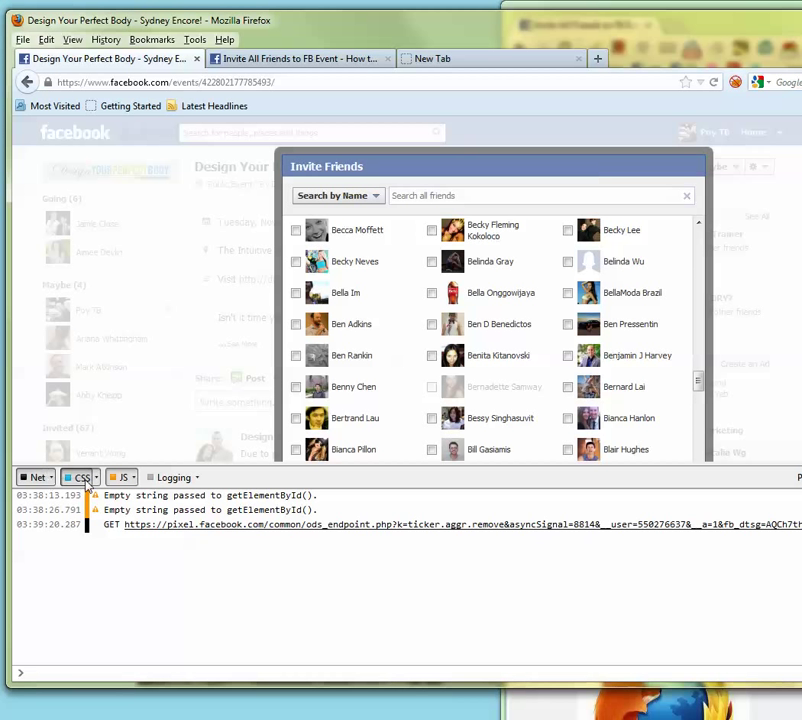
# Turn off the CSS and Net filters so the console shows only JS messages.
pyautogui.click(86, 479)
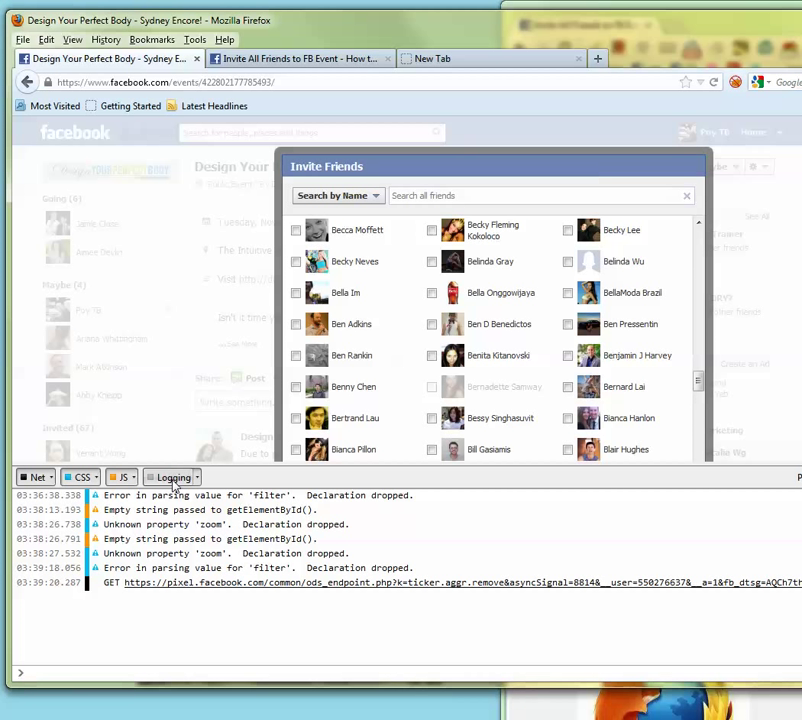
pyautogui.click(79, 477)
pyautogui.click(33, 477)
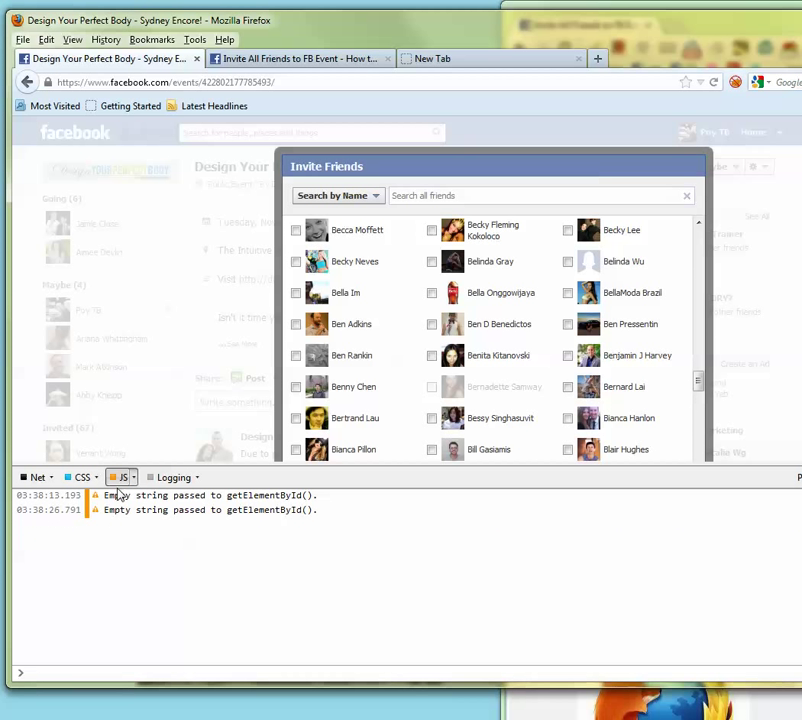
pyautogui.rightClick(51, 675)
# Paste the check-all snippet into the console, run it to tick every friend, and close the console.
pyautogui.click(104, 627)
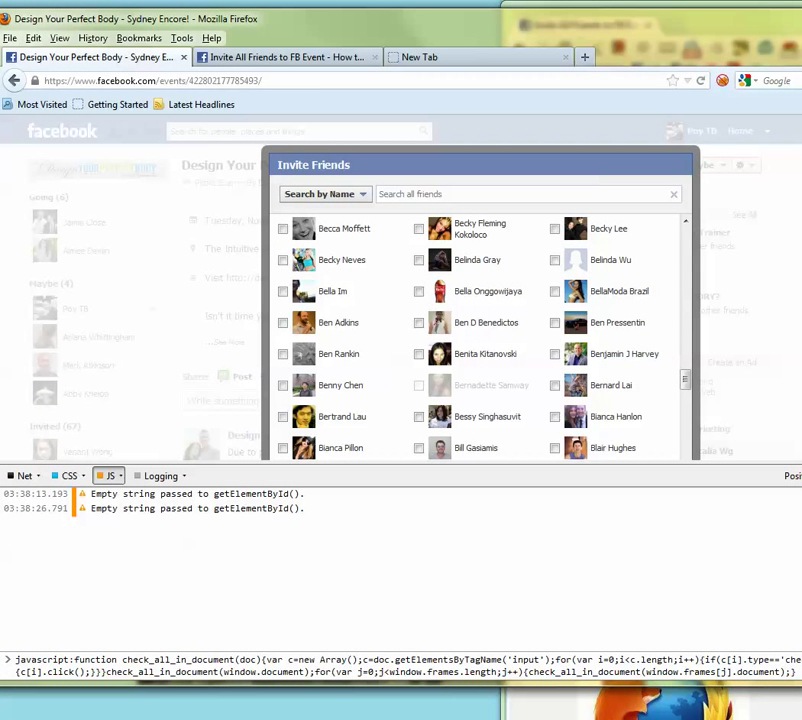
pyautogui.press('super+Up')
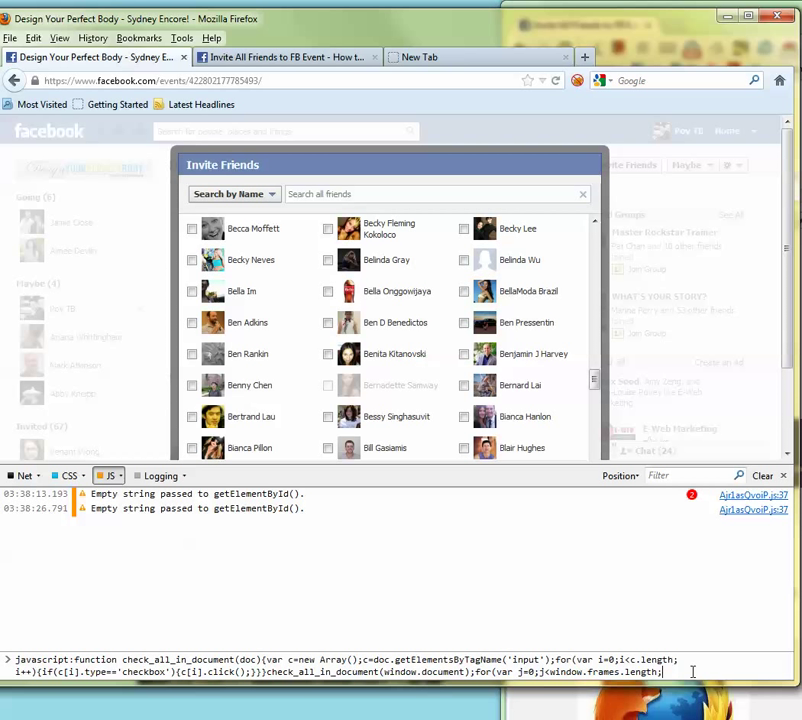
pyautogui.press('Return')
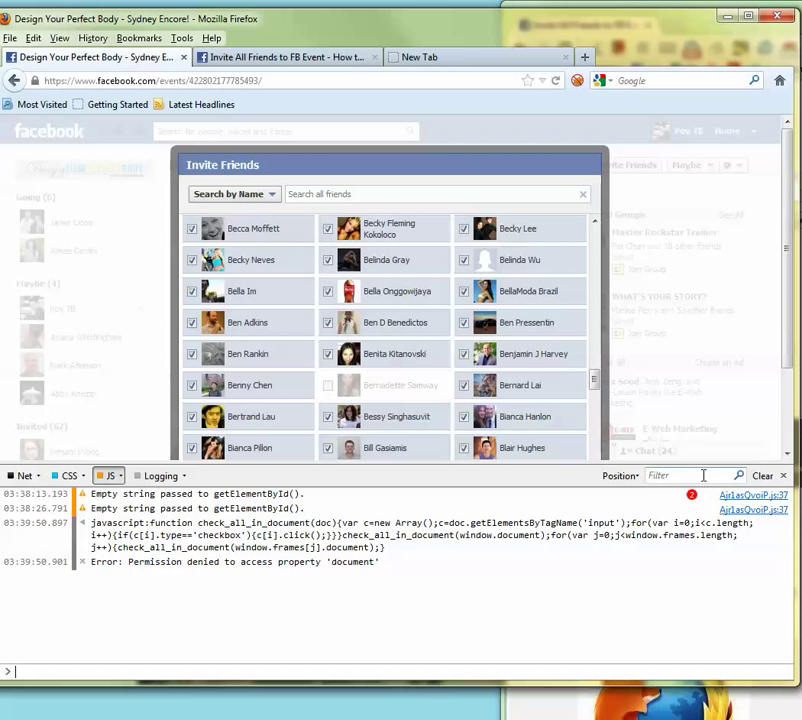
pyautogui.click(783, 478)
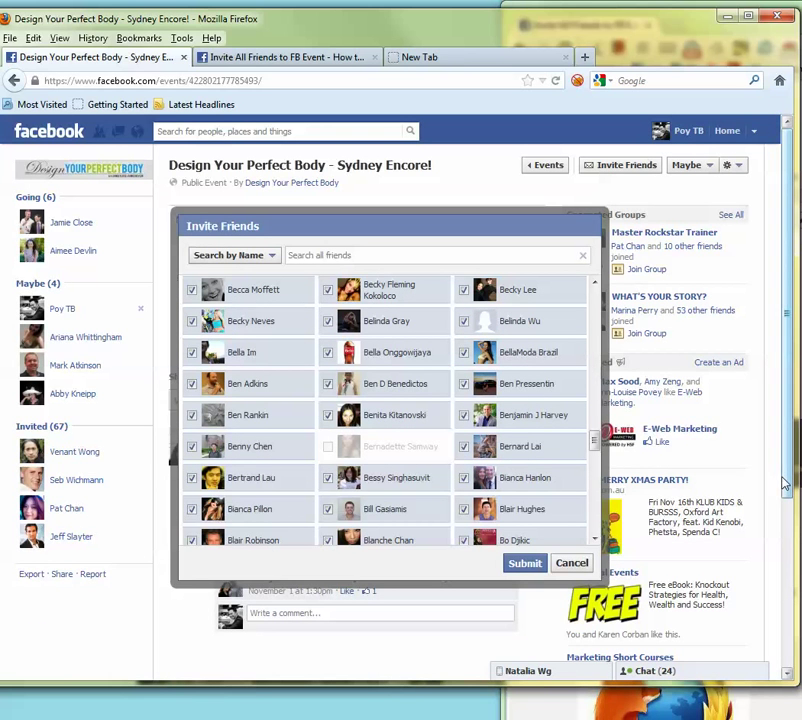
# Scroll through the ticked friends, then cancel the Invite Friends dialog without sending invitations.
pyautogui.moveTo(596, 447)
pyautogui.mouseDown()
pyautogui.moveTo(591, 520)
pyautogui.moveTo(577, 487)
pyautogui.moveTo(597, 460)
pyautogui.moveTo(597, 426)
pyautogui.mouseUp()
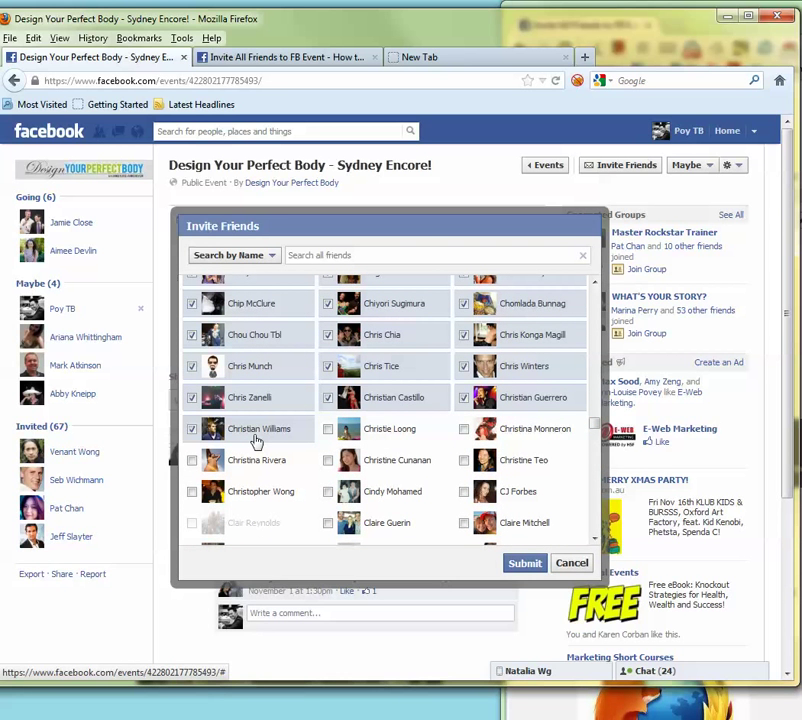
pyautogui.scroll(10, 367, 430)
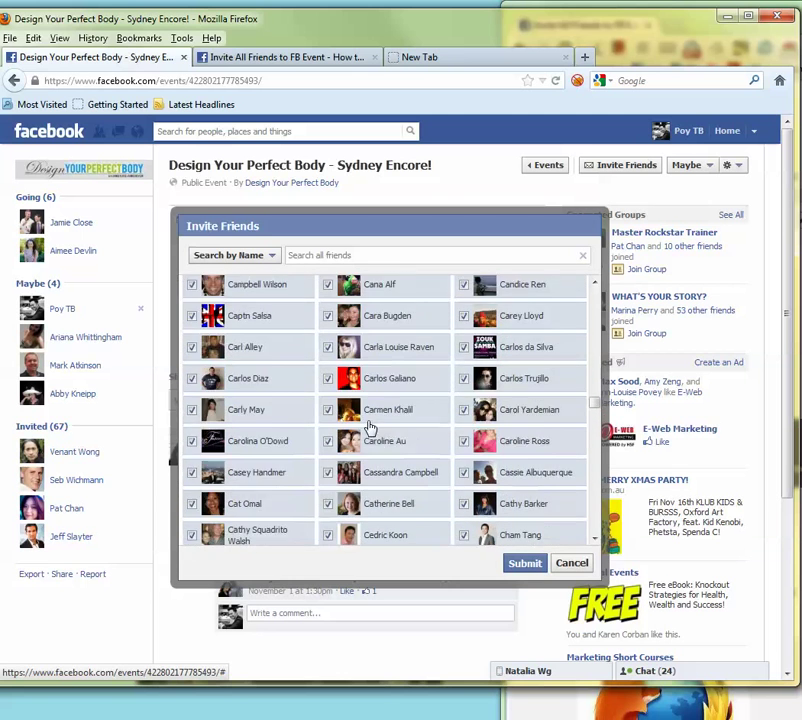
pyautogui.scroll(-9, 369, 428)
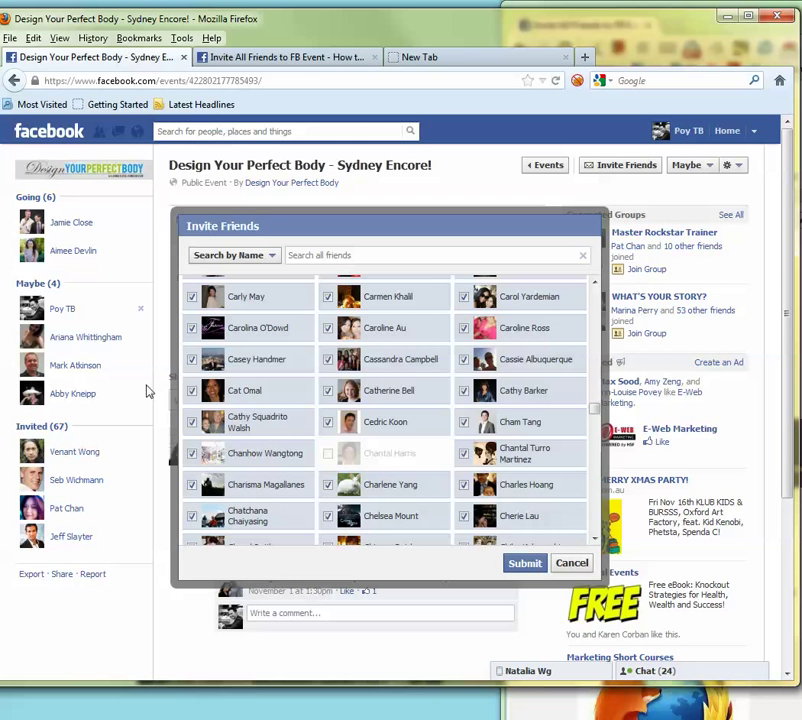
pyautogui.moveTo(596, 418); pyautogui.dragTo(604, 293)
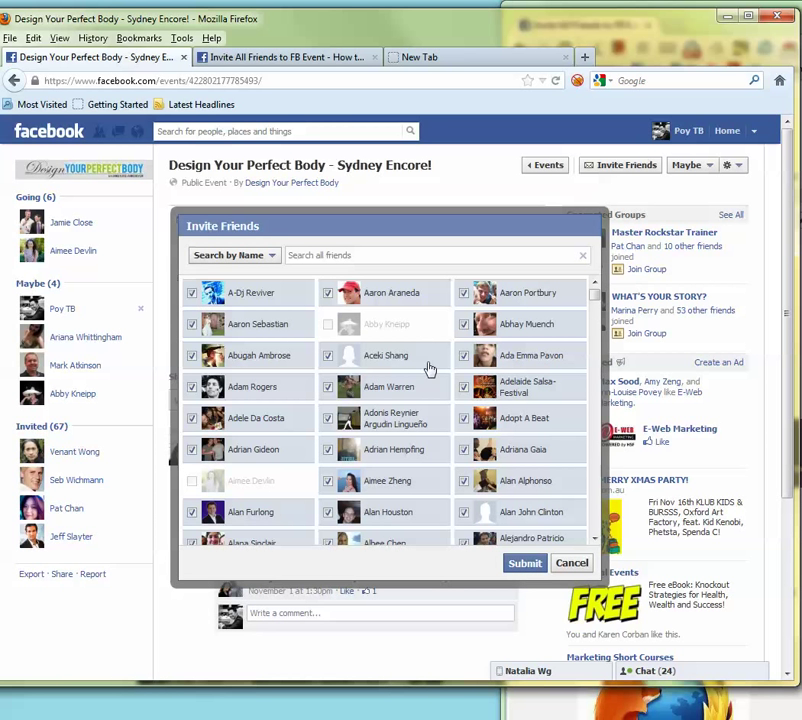
pyautogui.moveTo(597, 300); pyautogui.dragTo(378, 180)
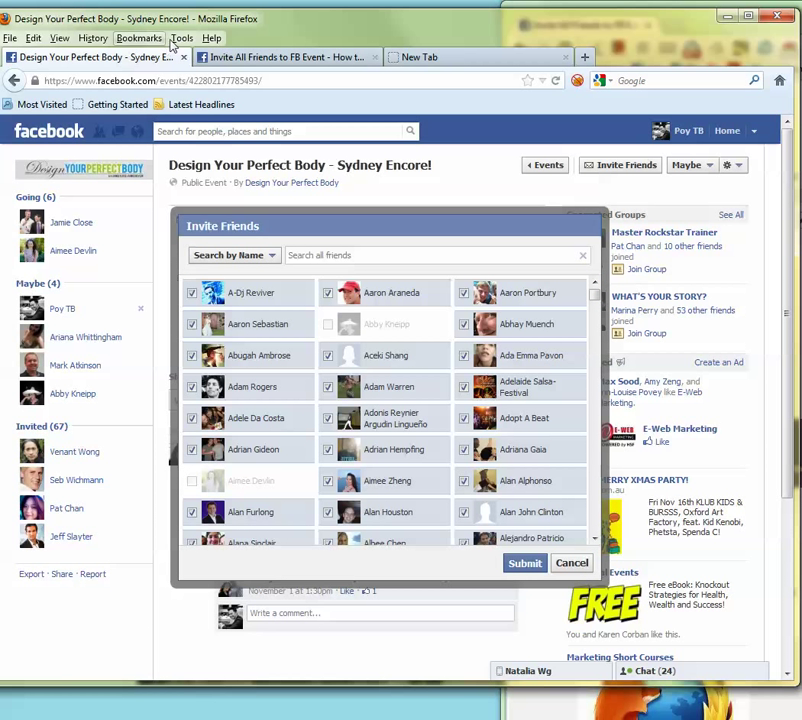
pyautogui.click(181, 38)
pyautogui.moveTo(203, 116)
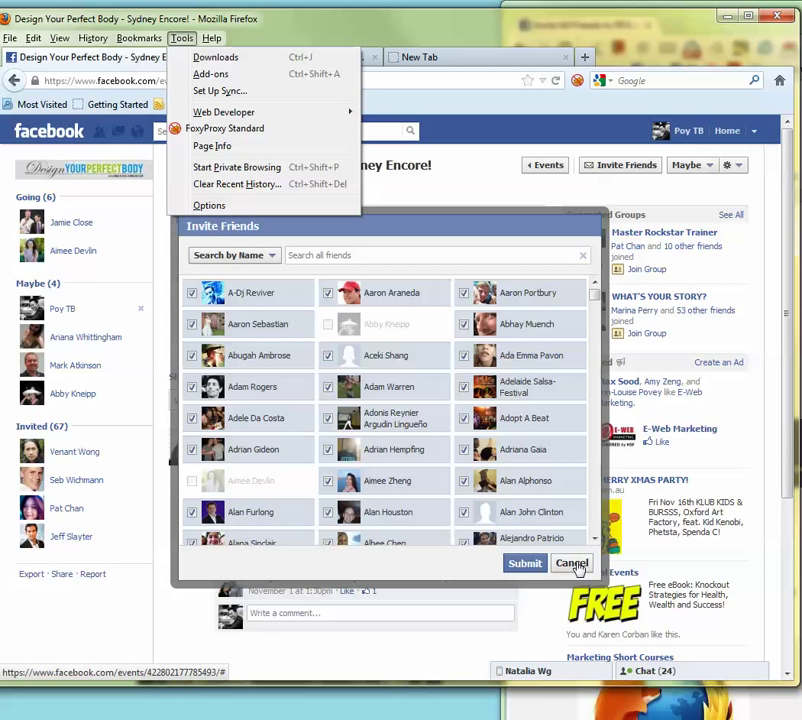
pyautogui.click(573, 564)
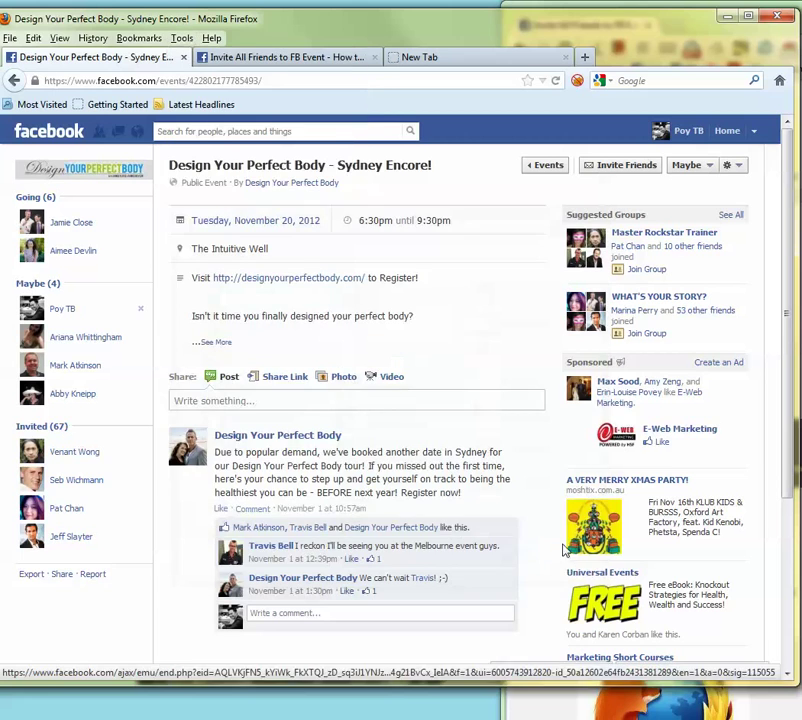
# Switch to the Invite All Friends to FB Event tab and expand all 9 comments on the troubleshooting post.
pyautogui.click(262, 57)
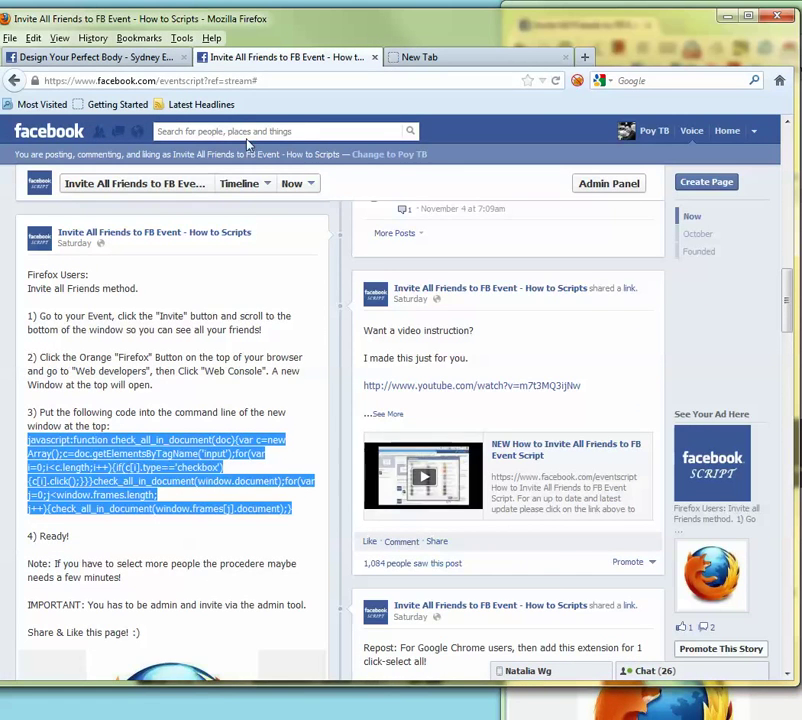
pyautogui.scroll(5, 217, 342)
pyautogui.scroll(4, 217, 342)
pyautogui.scroll(-10, 217, 342)
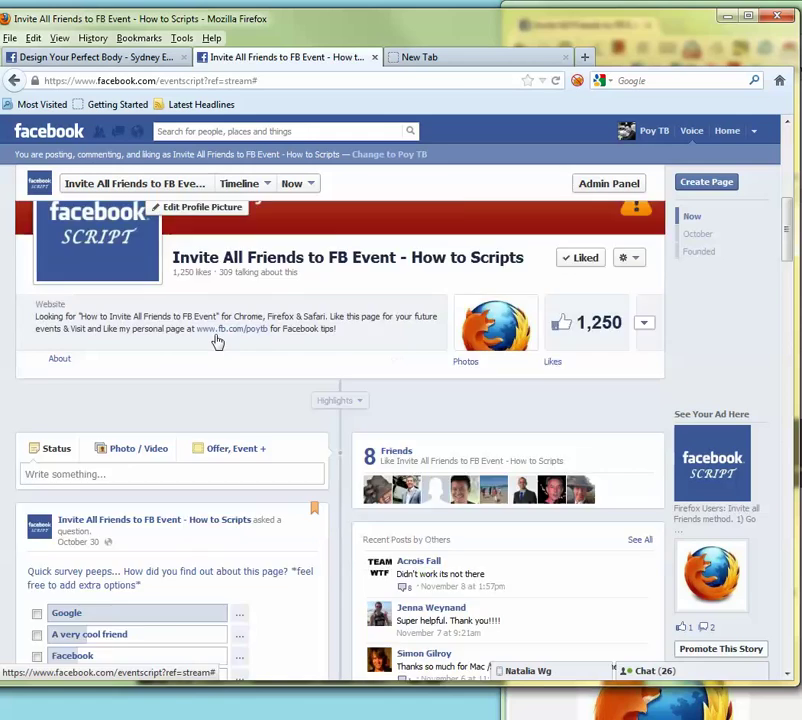
pyautogui.scroll(-5, 217, 335)
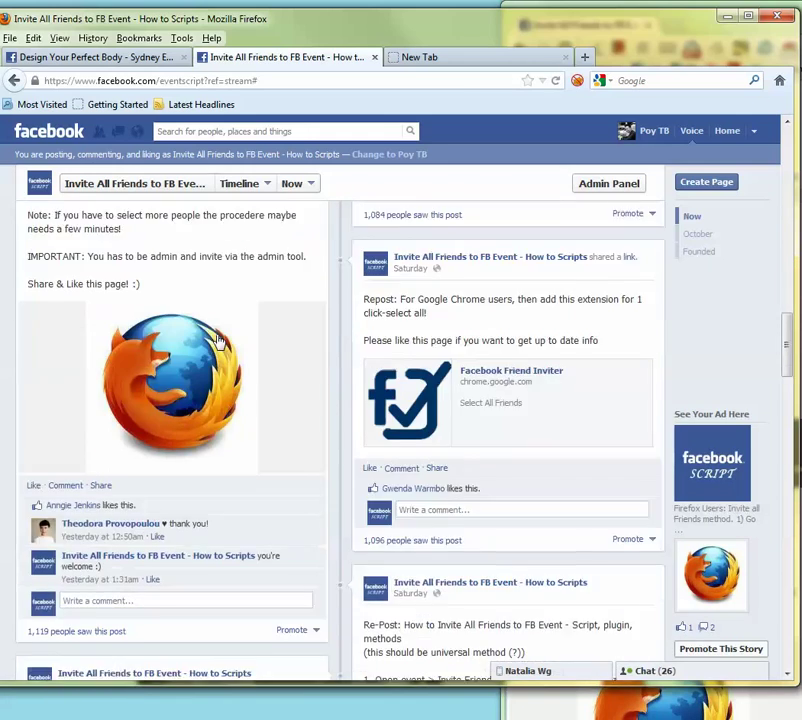
pyautogui.scroll(-6, 218, 342)
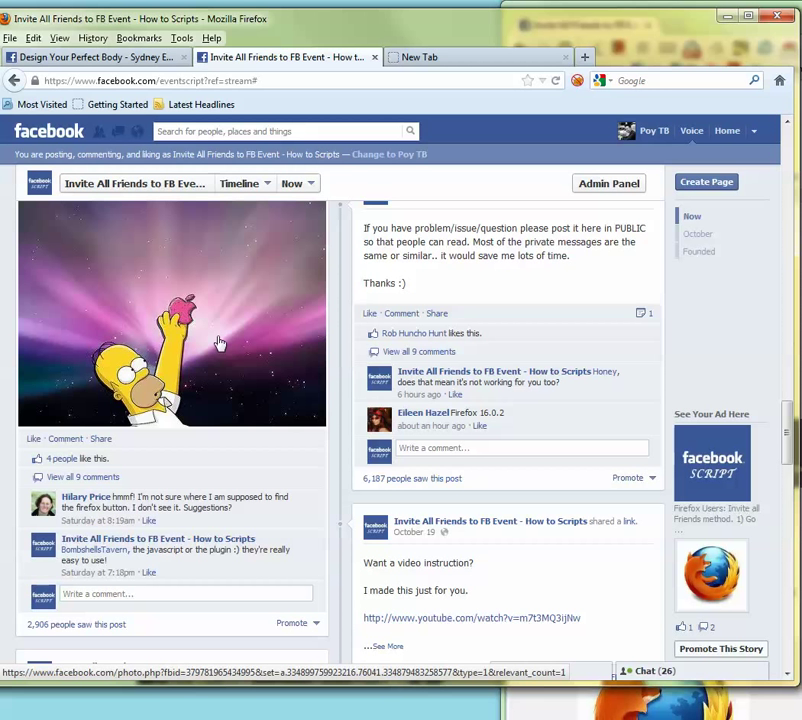
pyautogui.click(417, 352)
pyautogui.scroll(-3, 560, 378)
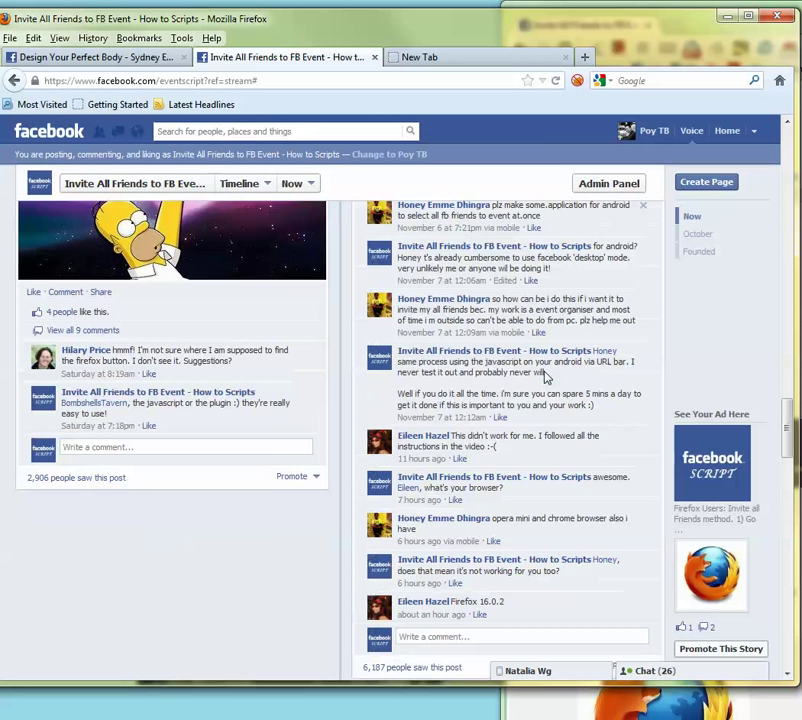